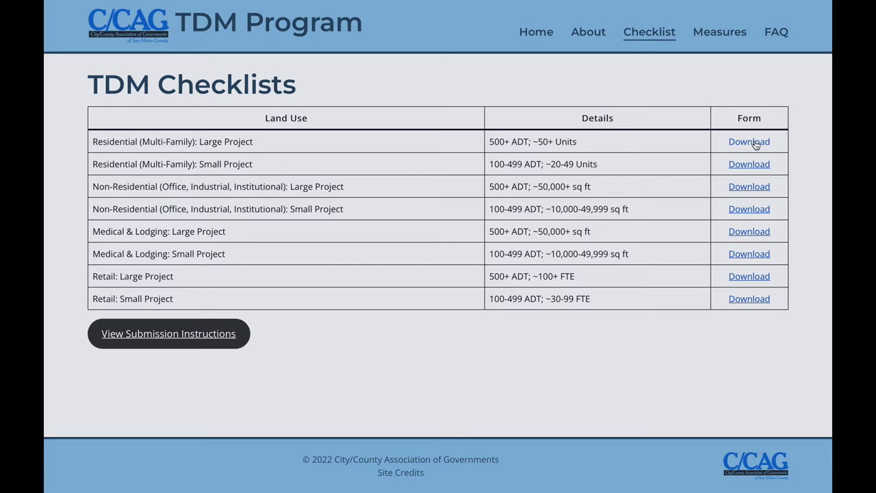
Open the Residential (Multi-Family) Large Project checklist and save a blank copy to Documents
left_click(756, 144)
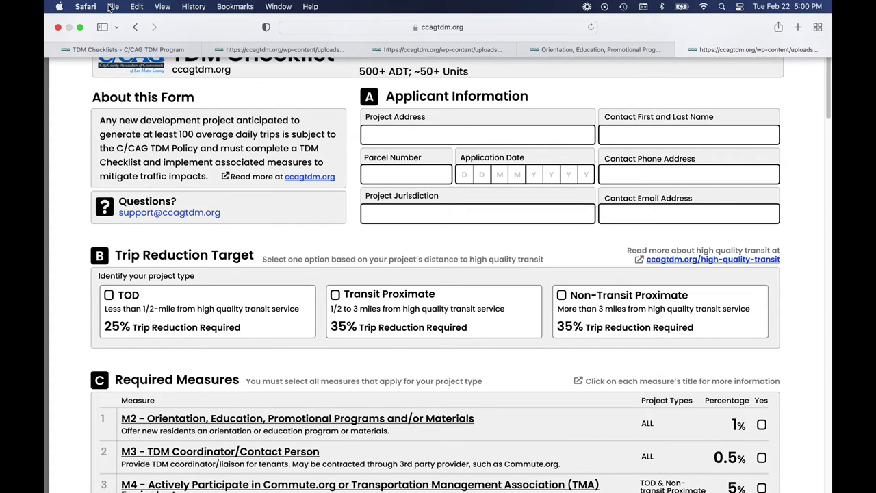
left_click(114, 7)
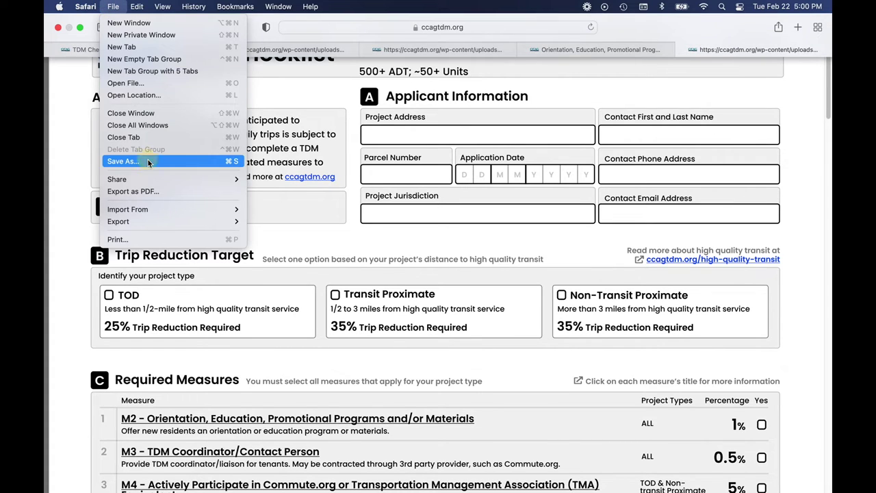
key("Escape")
key("super+s")
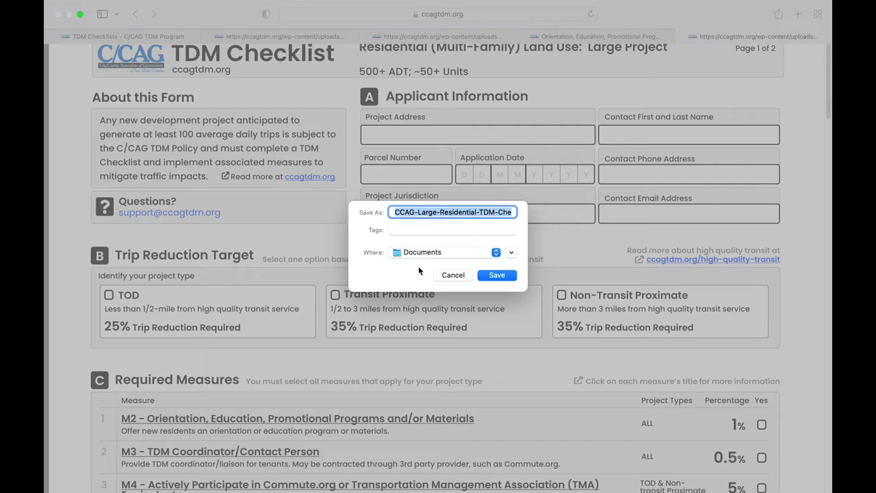
key("Return")
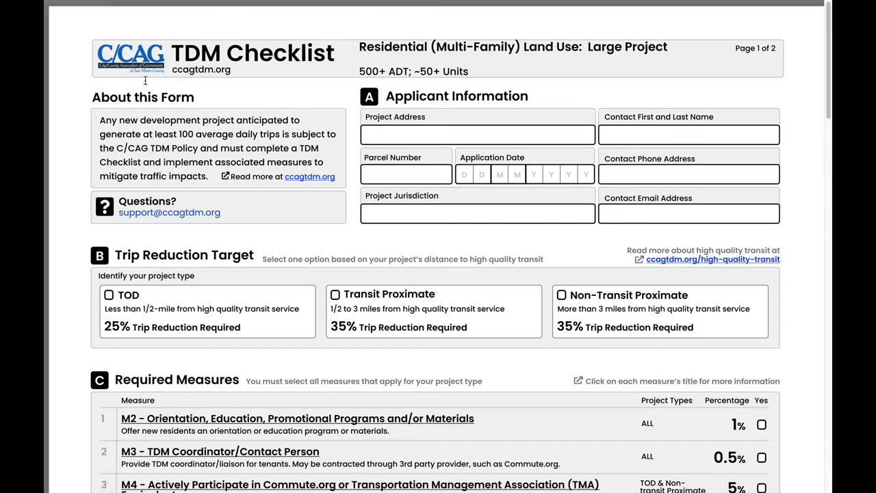
Print the empty Residential (Multi-Family) Large Project checklist via File > Print
left_click(113, 6)
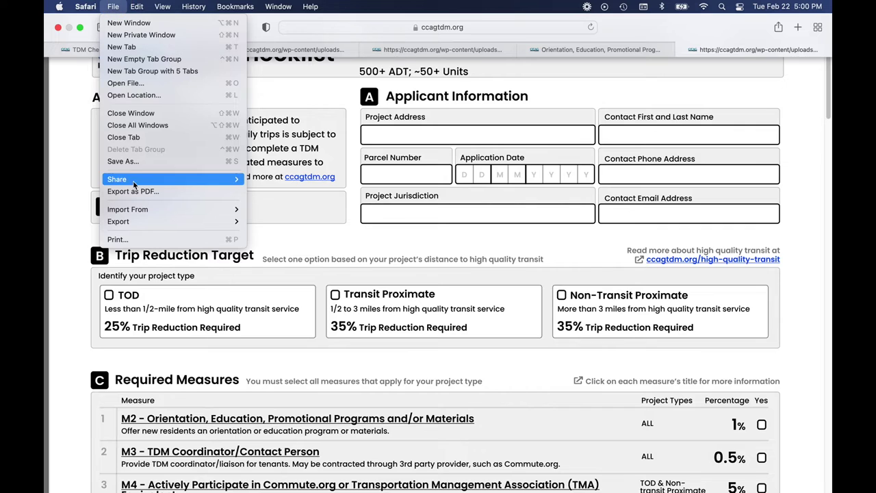
left_click(130, 241)
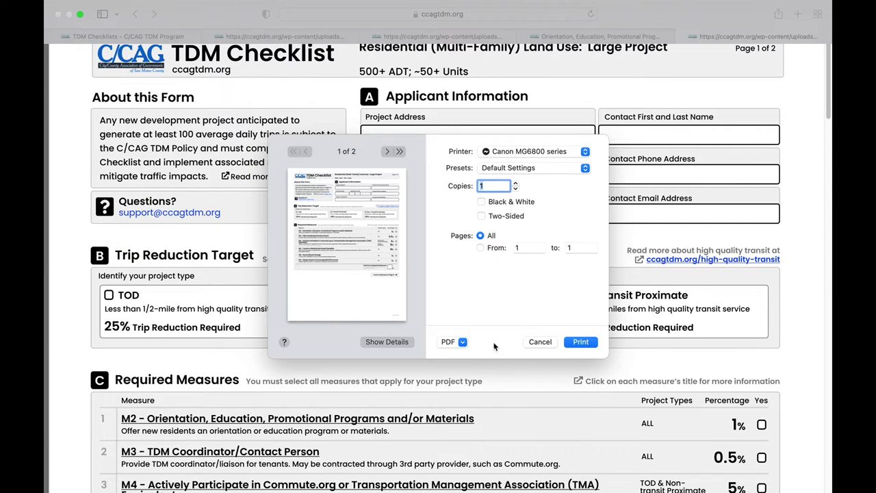
left_click(583, 343)
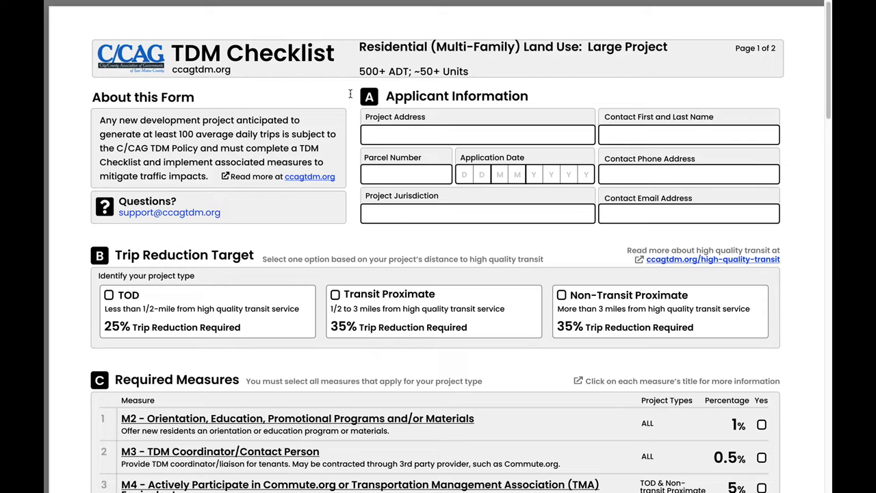
Enter address, parcel 567, date, Peninsula City and contact details, then choose TOD (25% target)
left_click(482, 72)
left_click(504, 176)
left_click(512, 192)
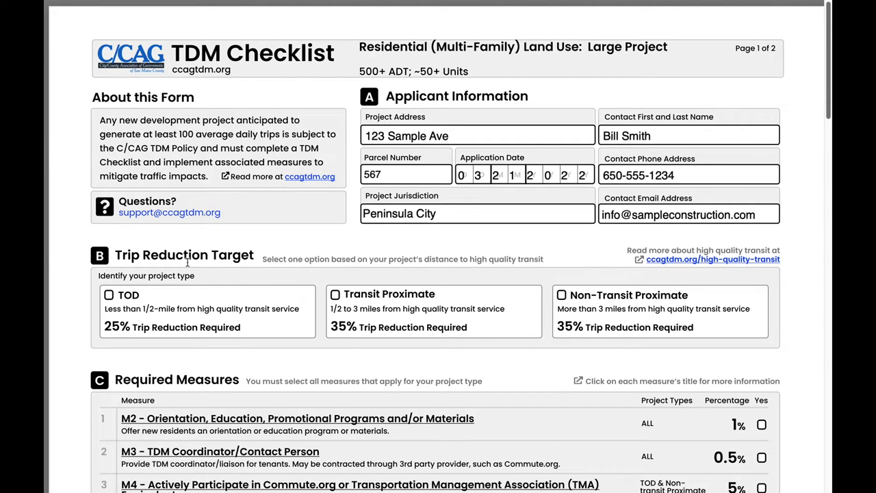
left_click(71, 256)
left_click(516, 260)
left_click(795, 257)
left_click(110, 296)
Select the 5% TOD option for required measure M4
scroll(805, 362, "down", 1)
scroll(804, 362, "down", 3)
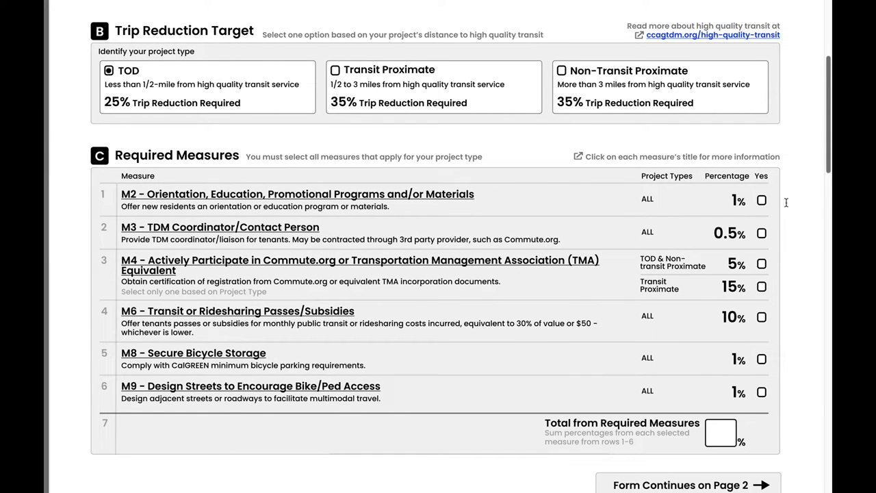
left_click(762, 264)
left_click(790, 282)
Tick M2, M3, M6, M8 and M9, and enter 18.5 as the required-measures total
left_click(763, 201)
left_click(763, 233)
left_click(762, 317)
left_click(762, 359)
left_click(762, 392)
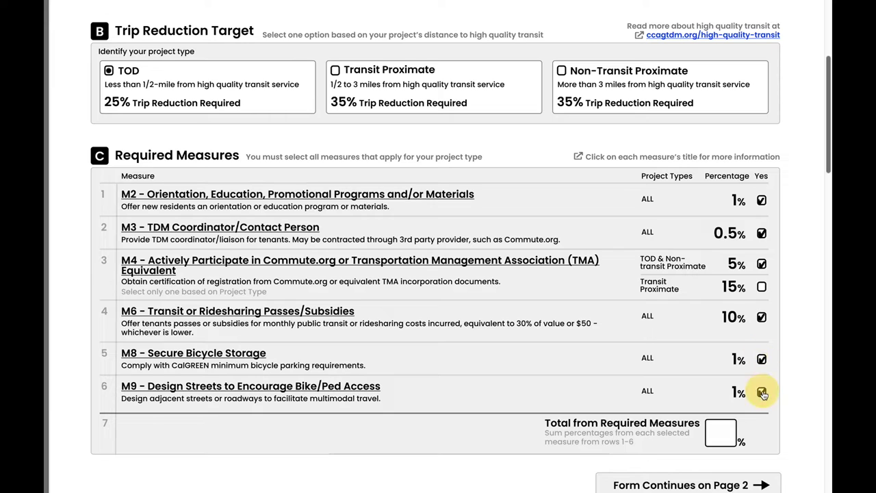
left_click(722, 432)
type("18")
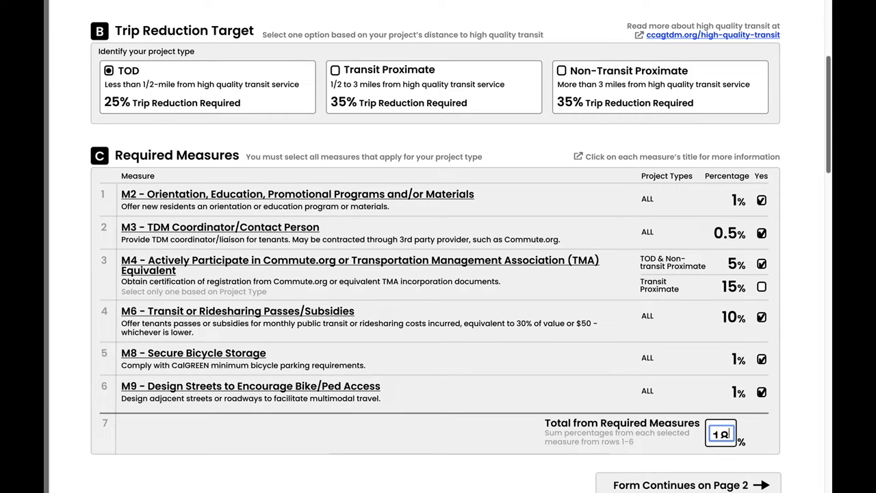
type(".5")
left_click(795, 435)
On page 2, tick additional measures M5 carpool, M17 developer fee and M18 car share
scroll(795, 291, "down", 7)
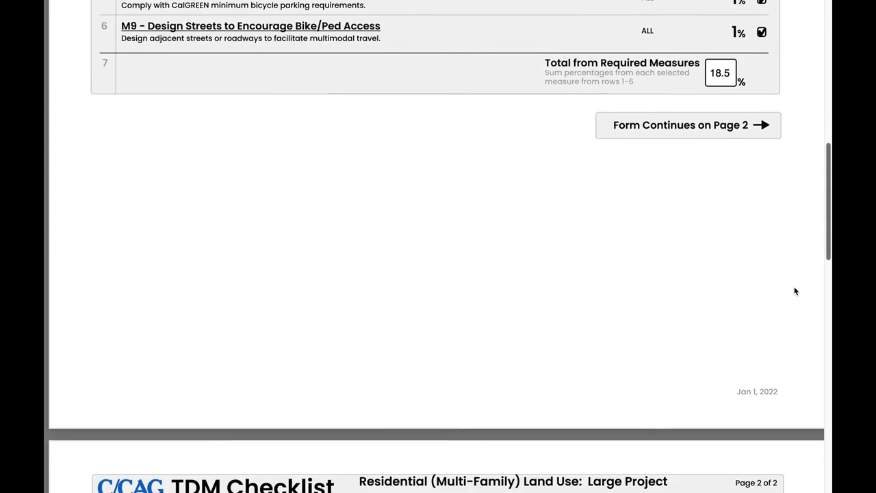
scroll(795, 291, "down", 5)
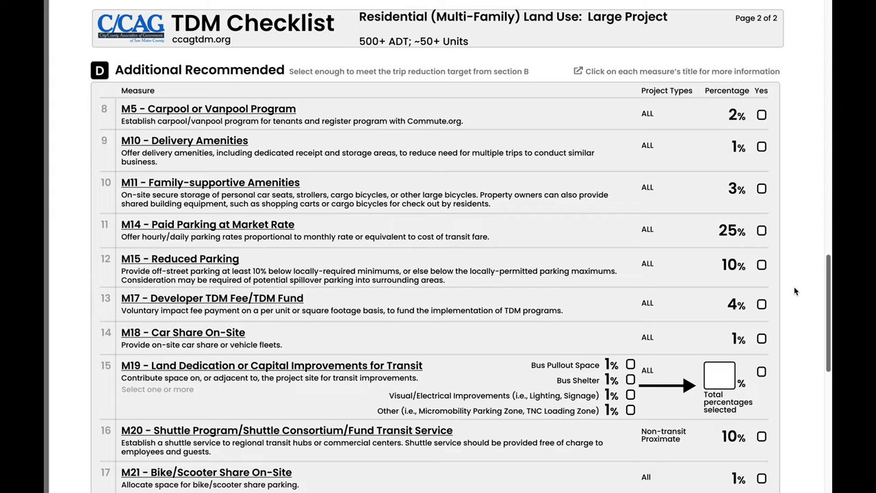
left_click(763, 118)
left_click(762, 305)
left_click(762, 340)
Enter 7 in Total from Additional Measures and move down to Project Totals
left_click(67, 380)
left_click(672, 370)
scroll(793, 373, "down", 4)
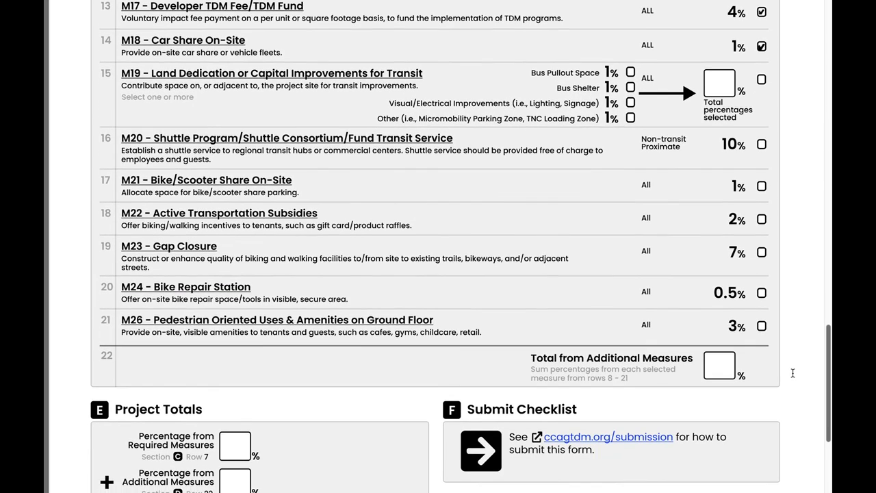
left_click(719, 367)
type("7")
left_click(806, 369)
scroll(805, 369, "down", 3)
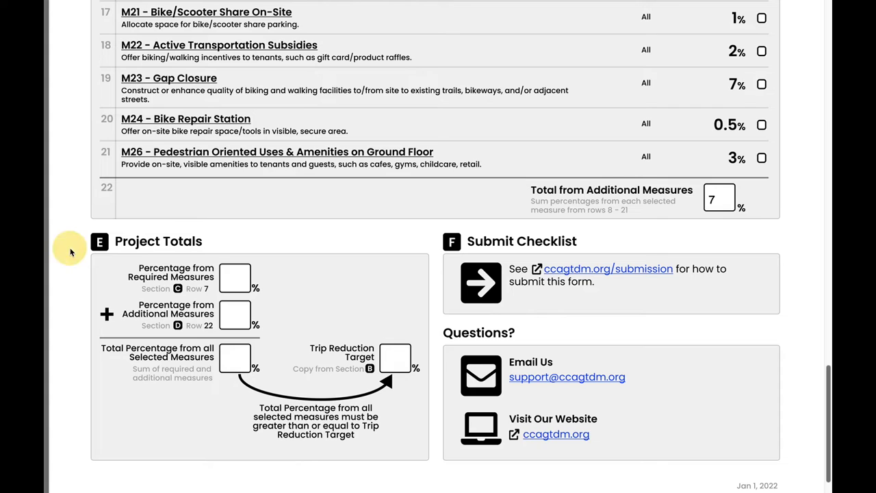
Fill Project Totals with 10% required, 7% additional and 25 target, then return to Checklists
left_click(227, 277)
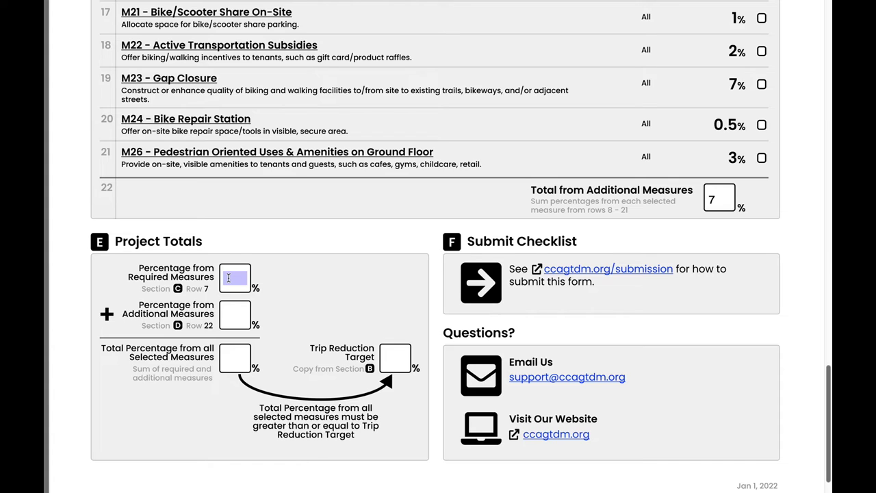
type("10.5")
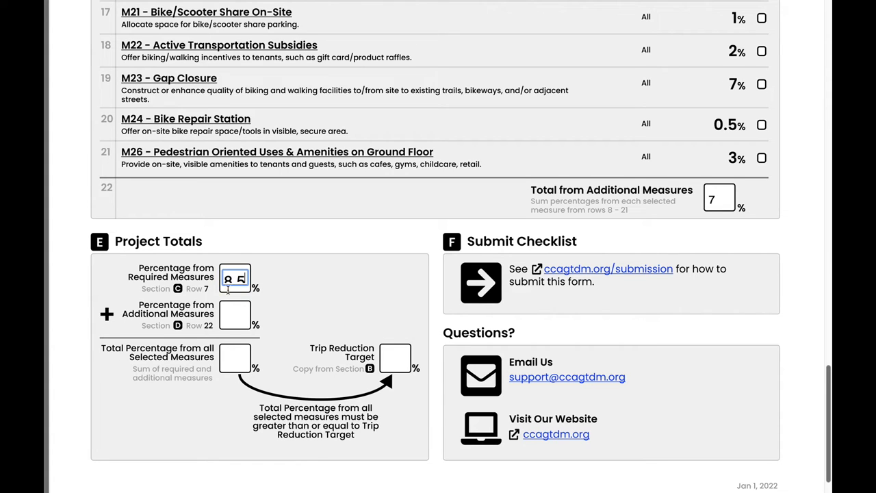
left_click(236, 316)
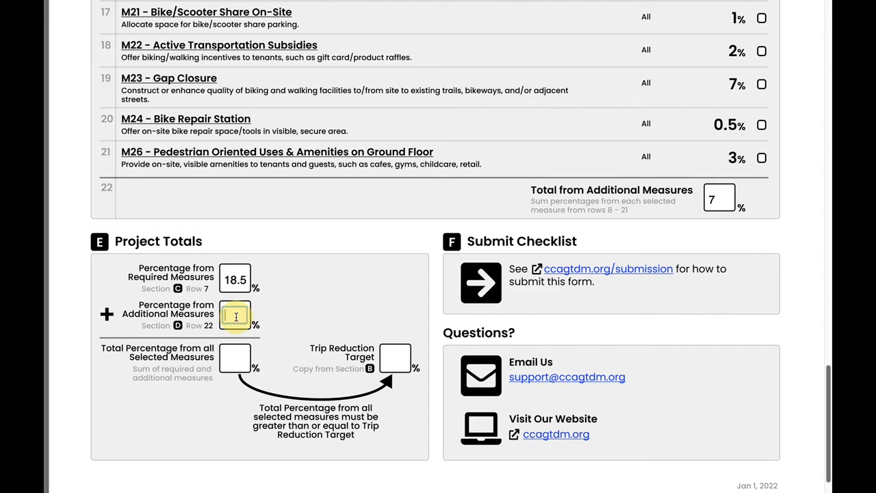
type("7")
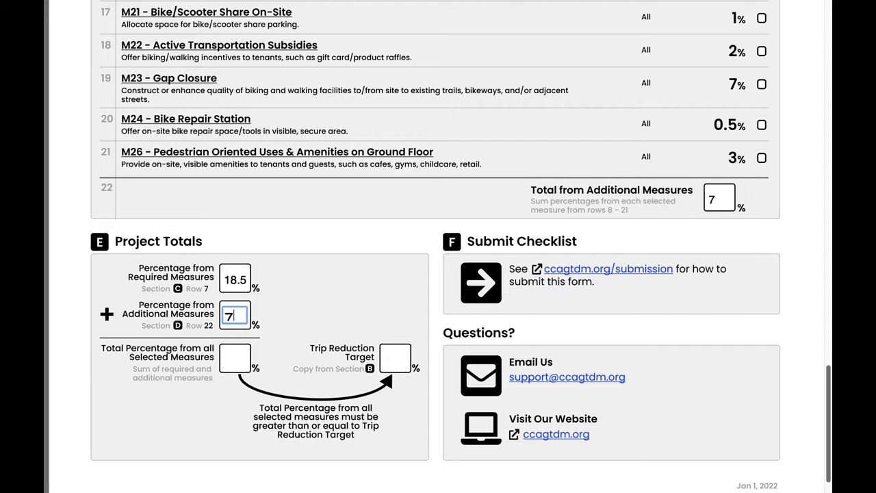
left_click(233, 359)
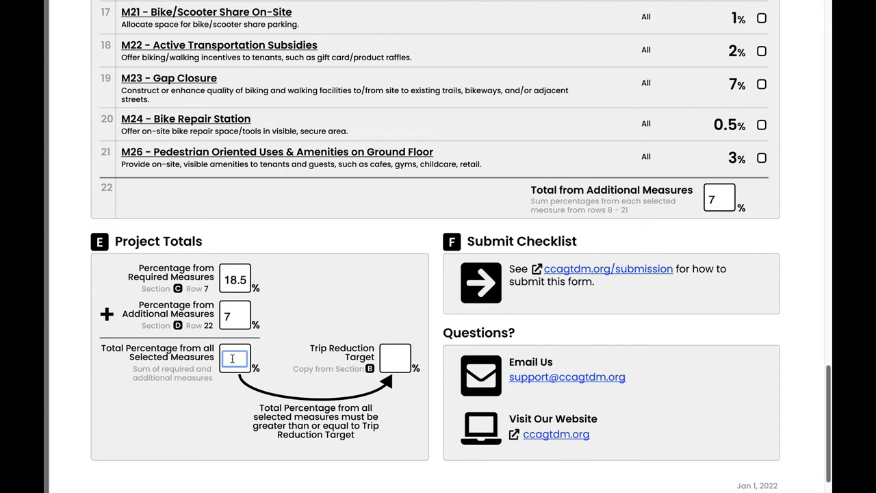
type("25")
type(".5")
left_click(384, 362)
type("25")
left_click(416, 316)
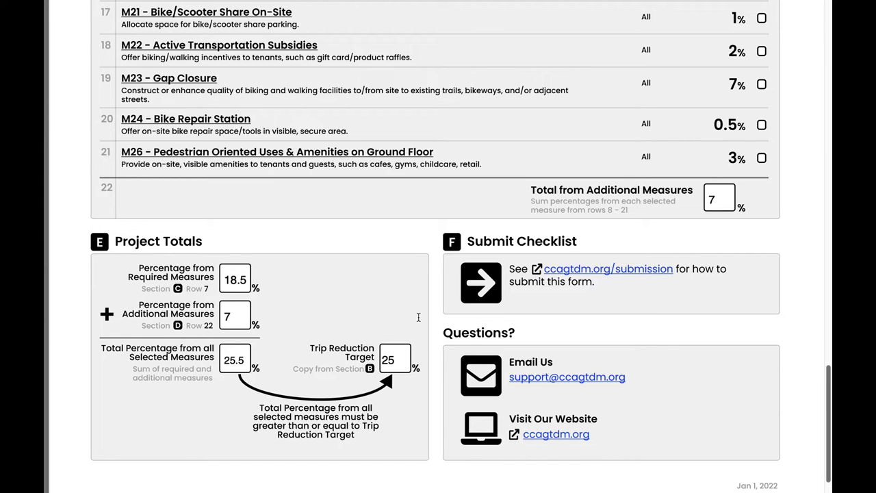
key("ctrl+w")
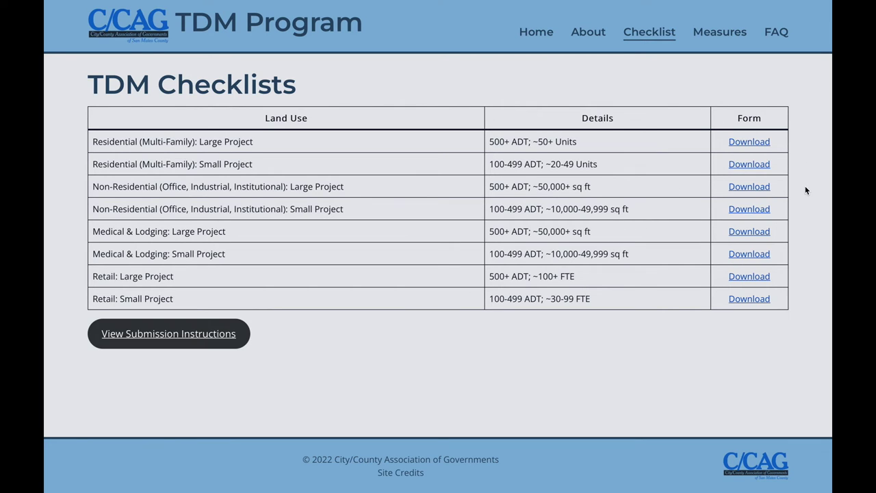
Download the Non-Residential (Office, Industrial, Institutional) Large Project checklist
left_click(752, 186)
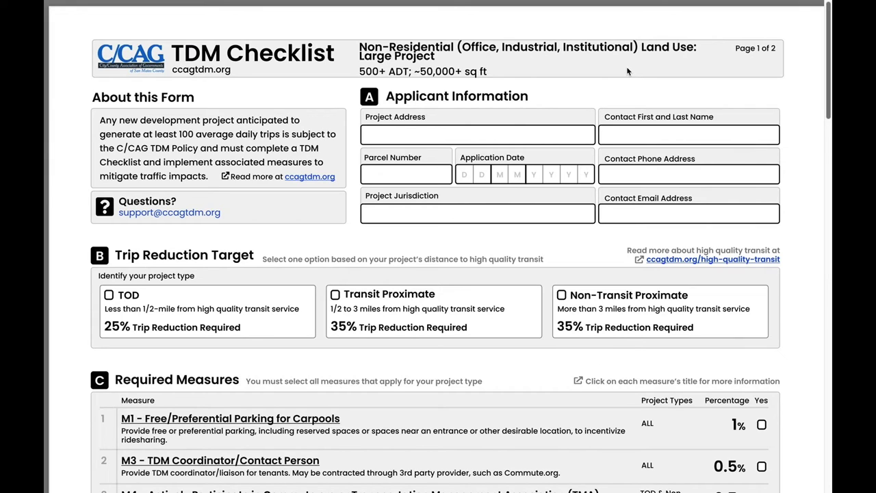
Enter address, parcel 398, date, Peninsula City and contact details, then choose Transit Proximate (35%)
left_click(352, 98)
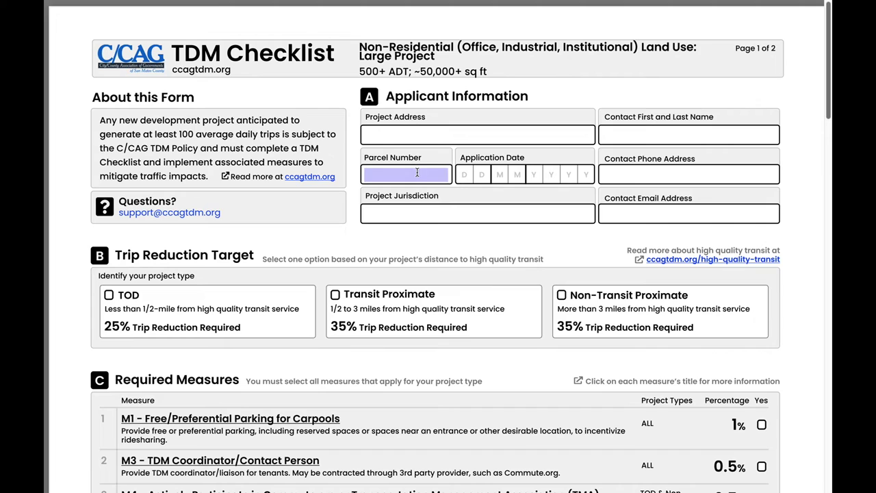
left_click(514, 195)
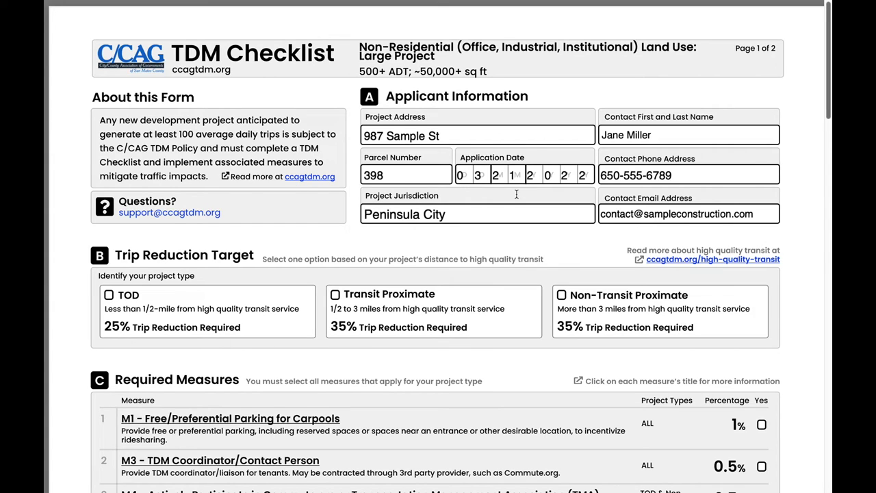
left_click(76, 255)
left_click(556, 256)
left_click(800, 251)
left_click(335, 296)
Tick required measures M1, M3, M4 at 16.5% Transit Proximate, M5 and M6
scroll(809, 192, "down", 5)
scroll(810, 194, "down", 2)
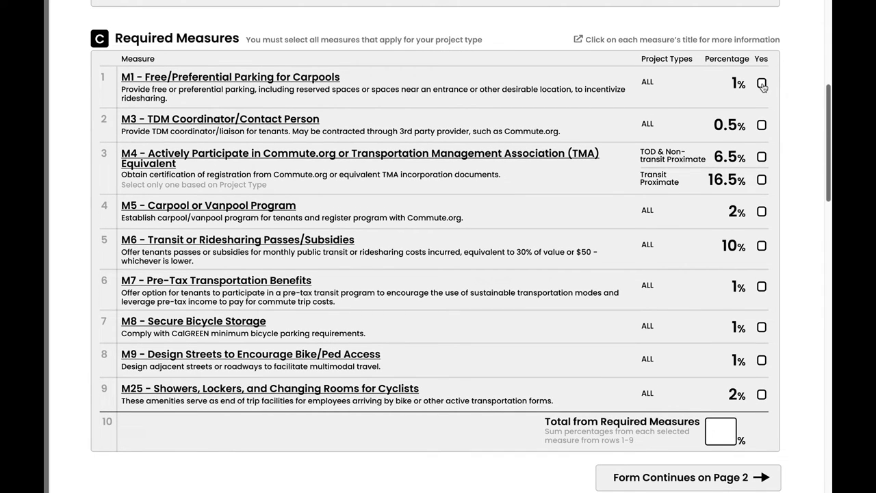
left_click(763, 86)
left_click(762, 126)
left_click(762, 180)
left_click(762, 211)
left_click(762, 245)
Tick M7, M8, M9 and M25, and enter 35 as the required-measures total
left_click(762, 286)
left_click(762, 328)
left_click(762, 360)
left_click(762, 394)
left_click(721, 431)
type("35")
left_click(789, 432)
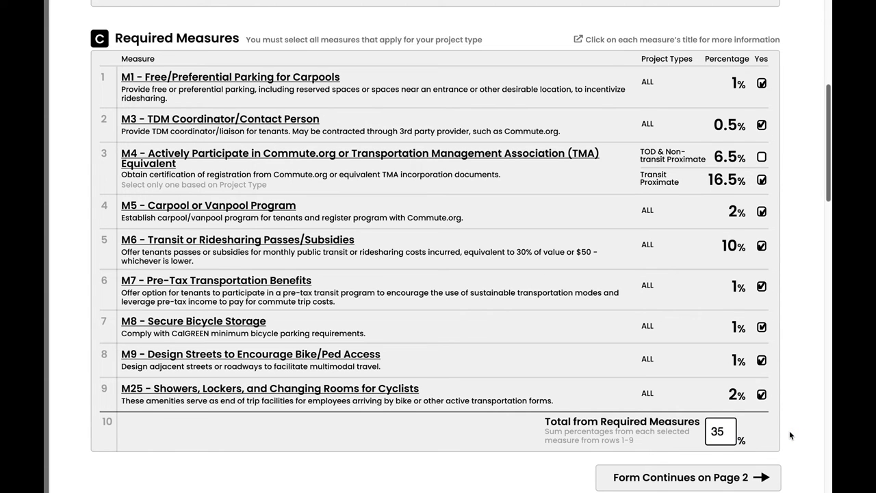
scroll(789, 435, "down", 5)
scroll(789, 436, "down", 5)
scroll(790, 435, "down", 1)
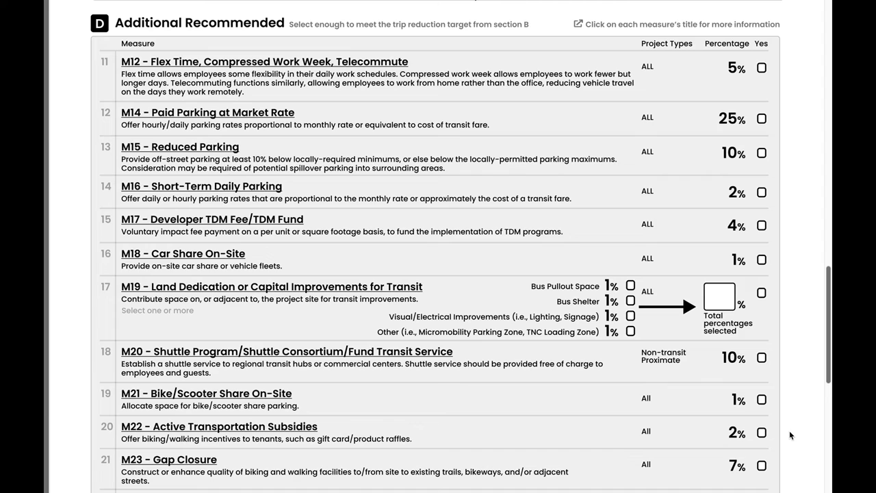
Commit the Total from Additional Measures box at the end of section D so it reads 0%
scroll(789, 431, "down", 2)
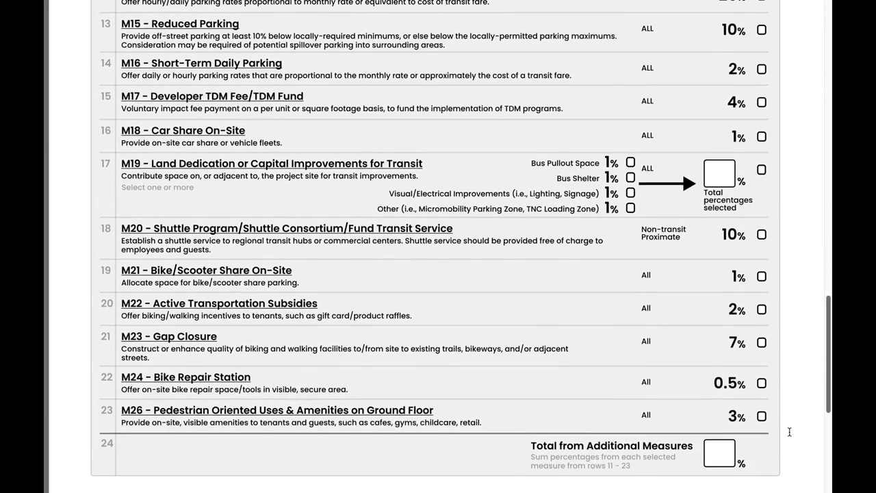
scroll(790, 432, "down", 3)
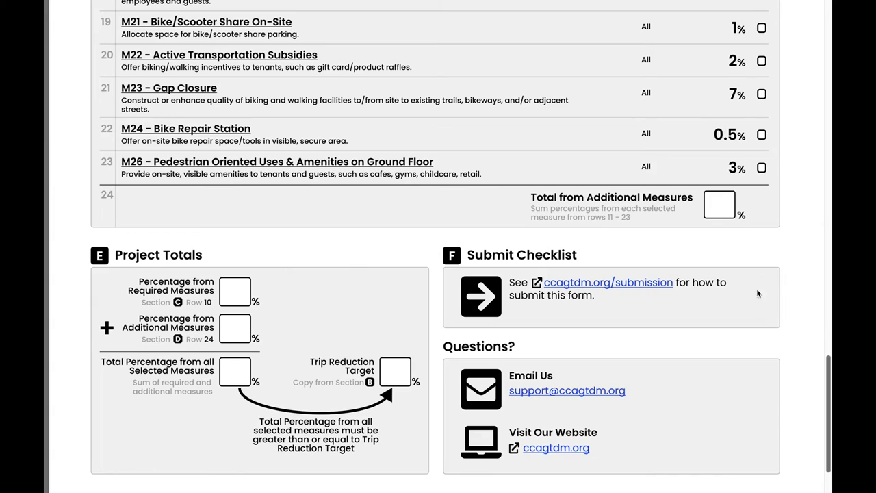
left_click(720, 204)
type("n")
left_click(798, 203)
Enter 35% required, 0% additional, 35% total and a 35% target in the Non-Residential Project Totals
left_click(226, 297)
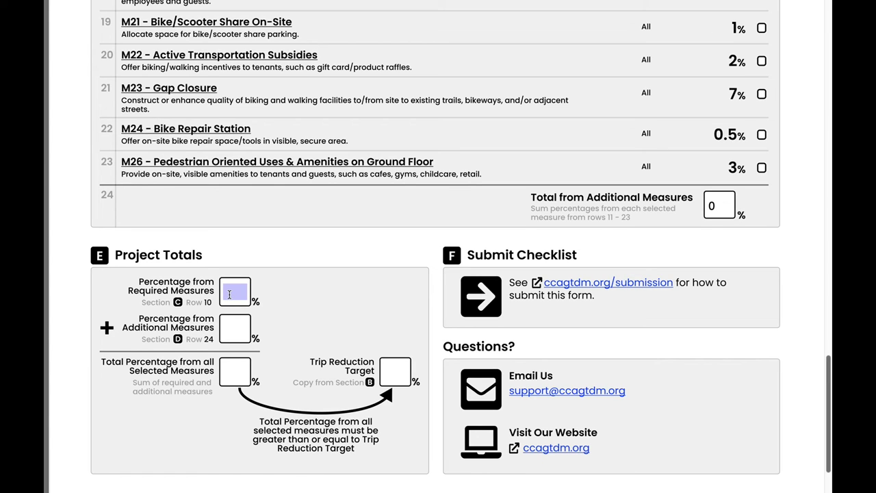
type("35")
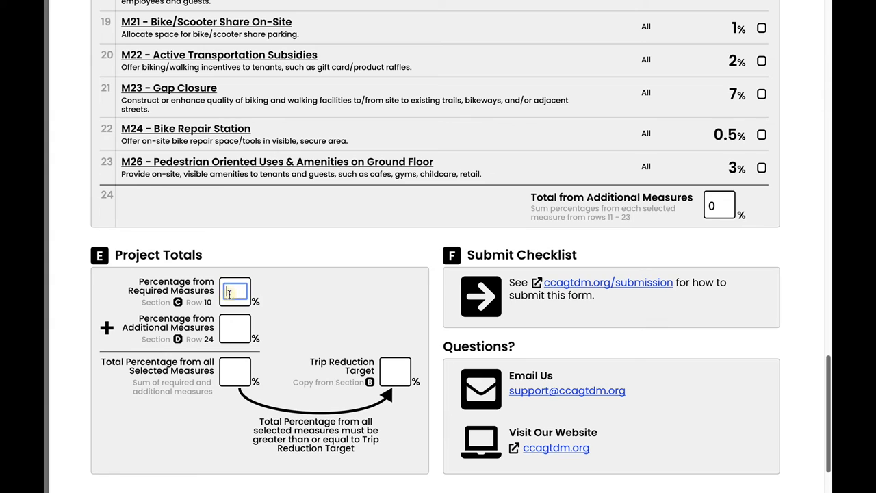
left_click(229, 329)
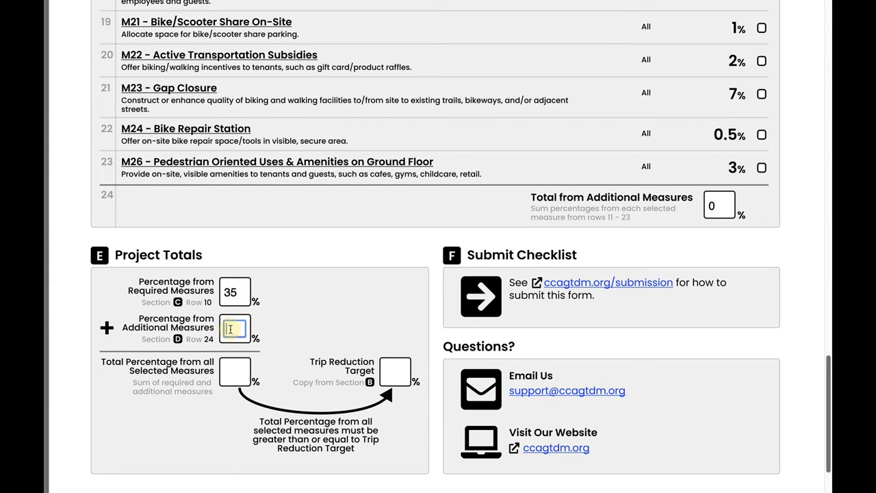
type("0")
left_click(272, 326)
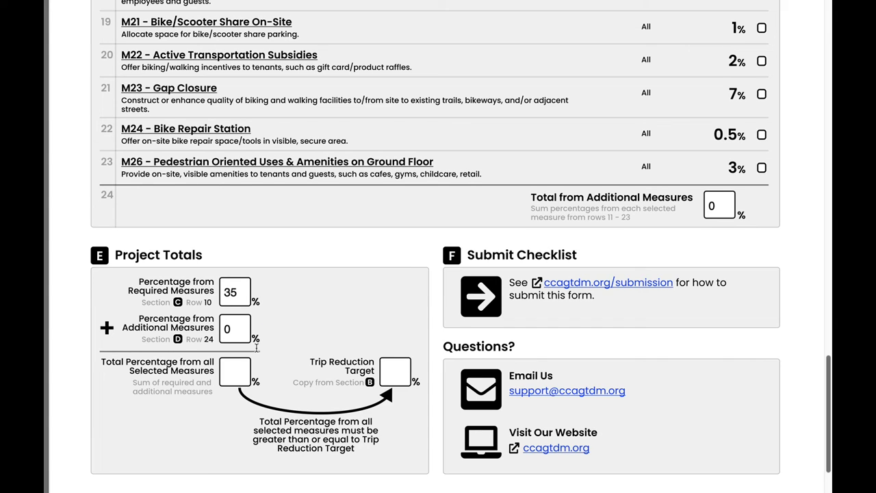
left_click(232, 373)
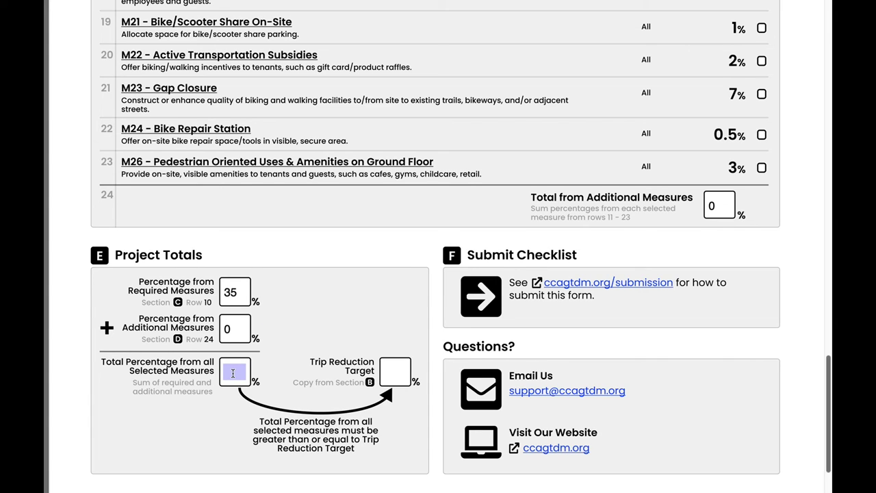
type("35")
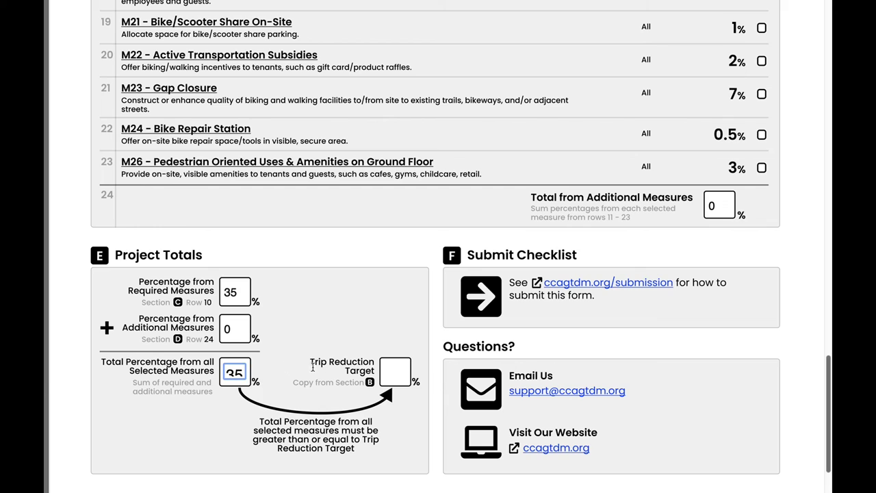
left_click(385, 377)
type("35")
left_click(412, 337)
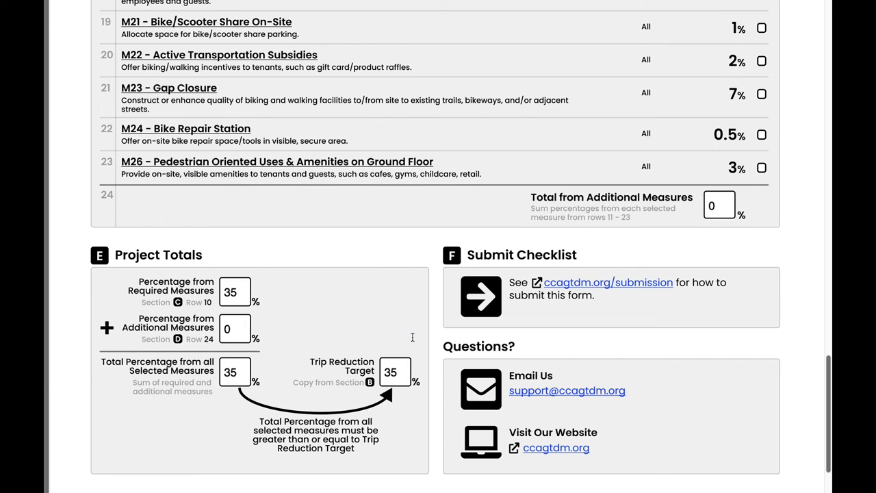